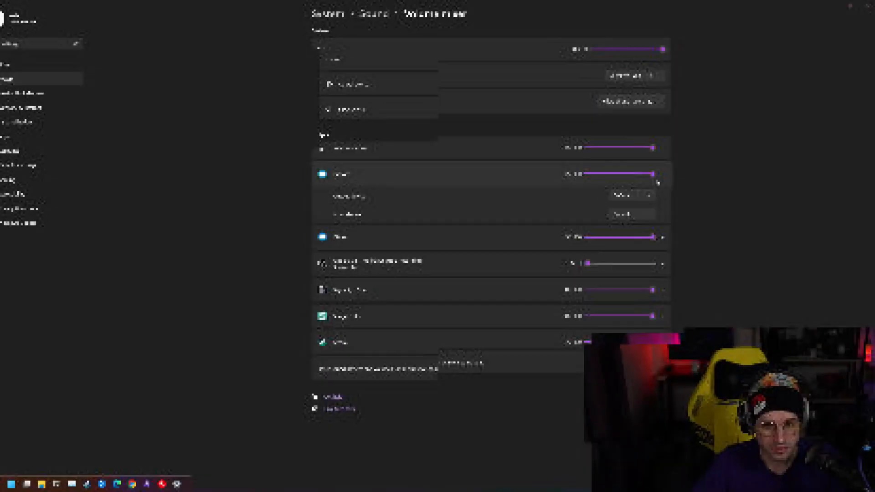
Step: Check which output devices can be assigned to Discord in the volume mixer
{"action": "left_click", "coordinate": [638, 201]}
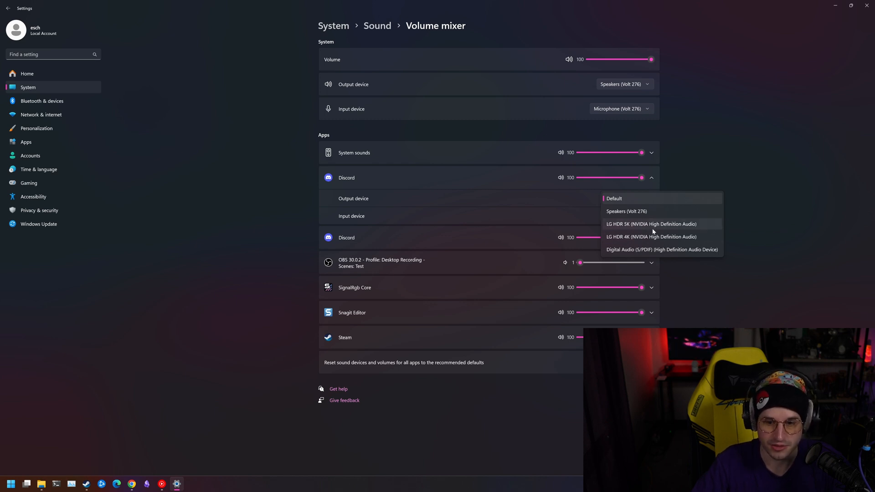
{"action": "left_click", "coordinate": [775, 177]}
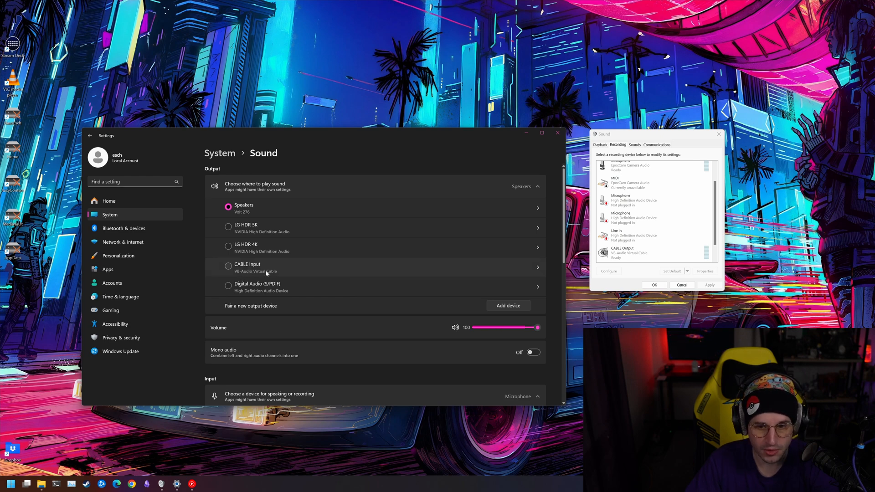
Step: Switch to YouTube Music, play the album Quest and move the player window away from the sound settings
{"action": "left_click", "coordinate": [648, 134]}
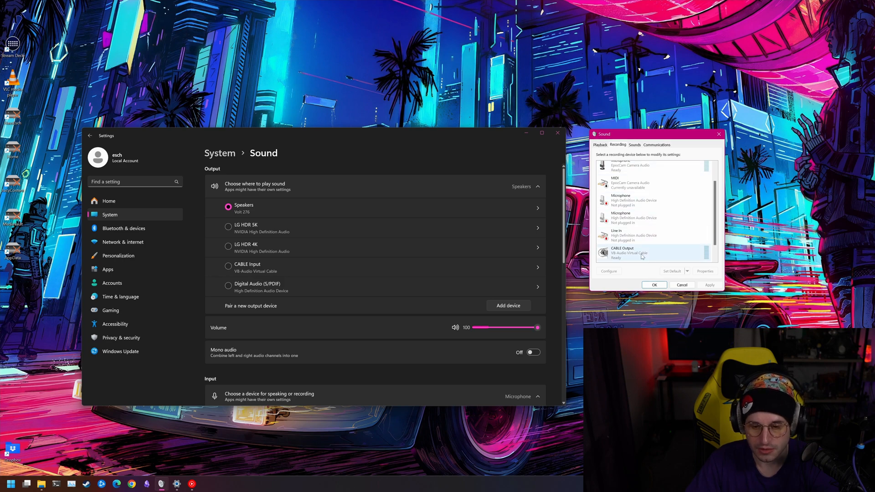
{"action": "key", "text": "alt+Tab"}
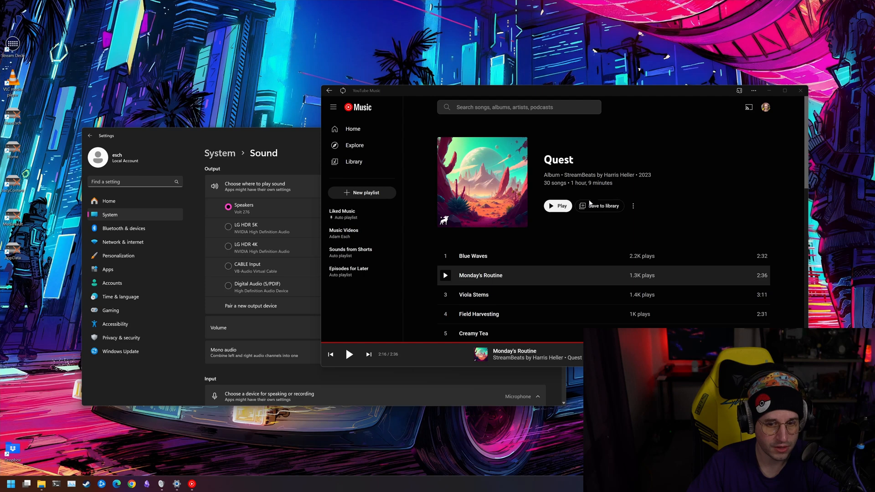
{"action": "left_click", "coordinate": [551, 206]}
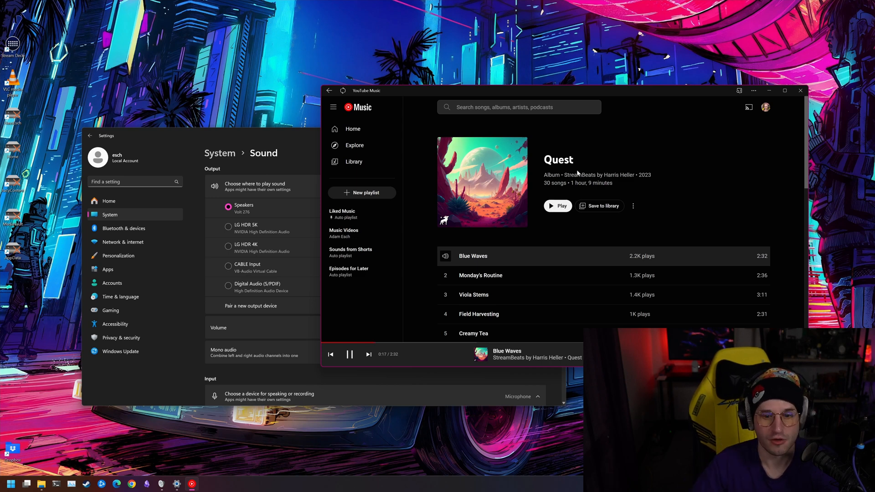
{"action": "left_click_drag", "start_coordinate": [552, 93], "coordinate": [603, 124]}
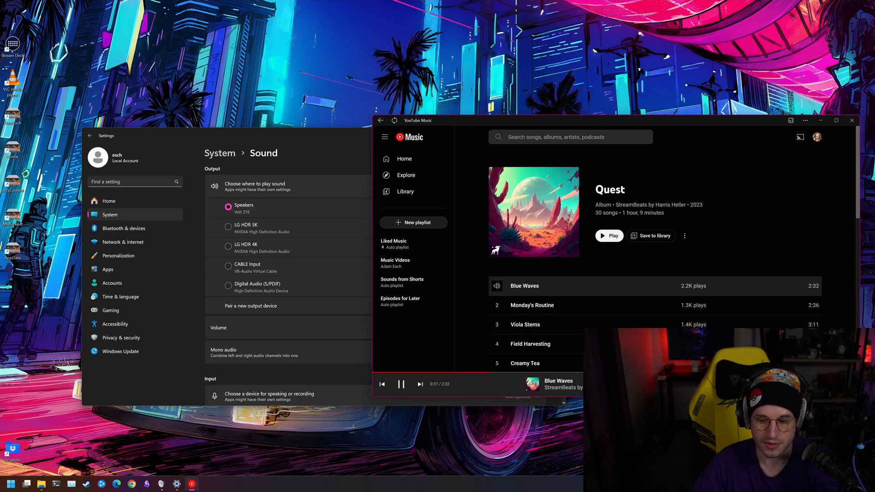
Step: In the Windows volume mixer, set Microsoft Edge's output device to CABLE Input (VB-Audio Virtual Cable)
{"action": "left_click", "coordinate": [357, 364]}
{"action": "scroll", "coordinate": [357, 364], "scroll_direction": "down", "scroll_amount": 10}
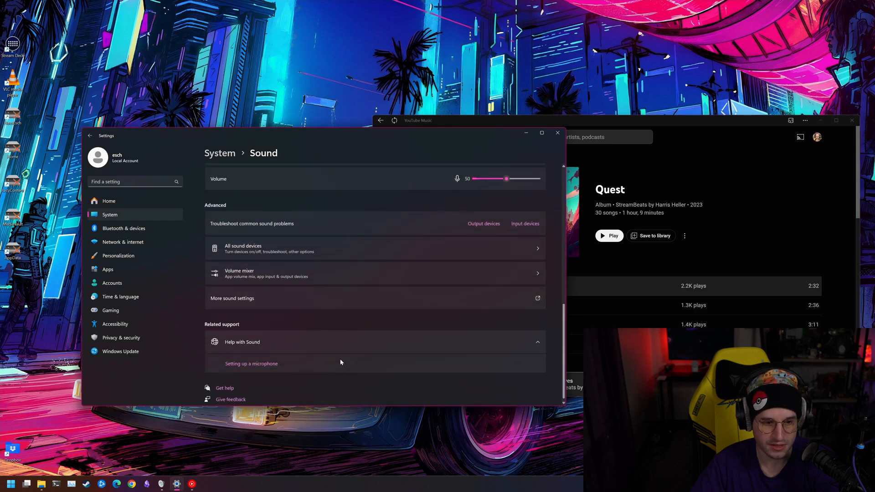
{"action": "left_click", "coordinate": [309, 266]}
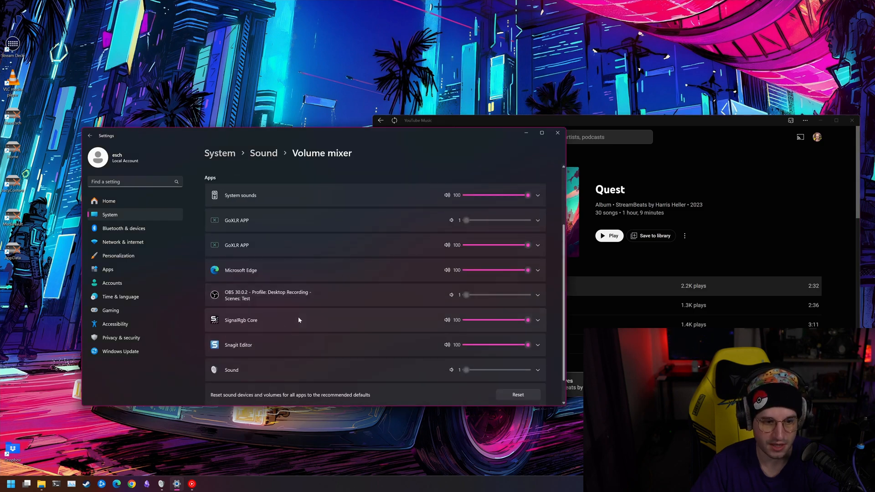
{"action": "left_click_drag", "start_coordinate": [407, 136], "coordinate": [359, 121]}
{"action": "left_click", "coordinate": [491, 257]}
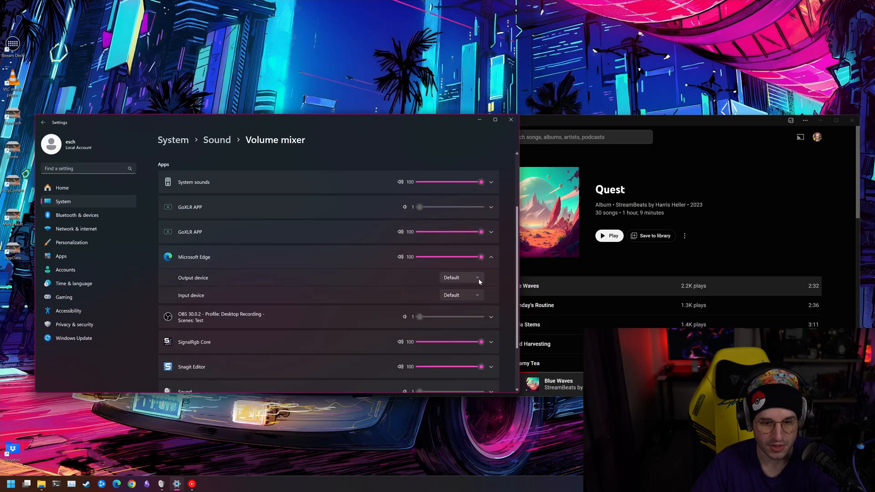
{"action": "left_click", "coordinate": [478, 278]}
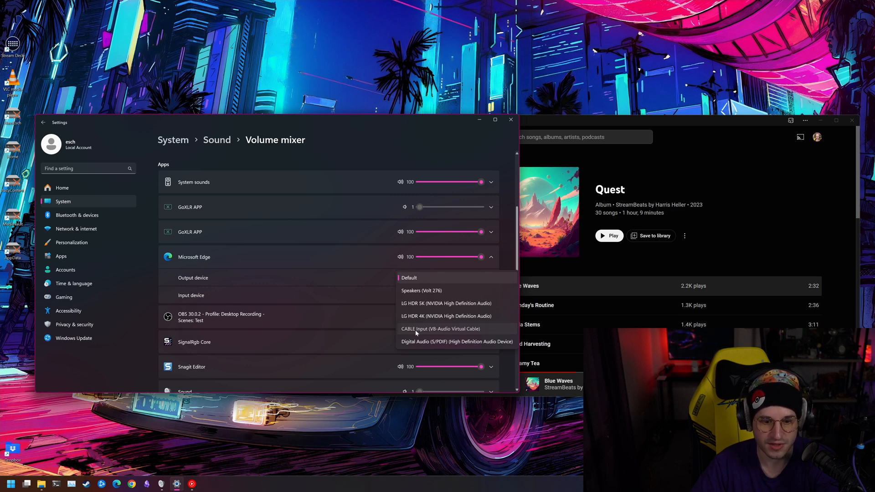
{"action": "left_click", "coordinate": [416, 330]}
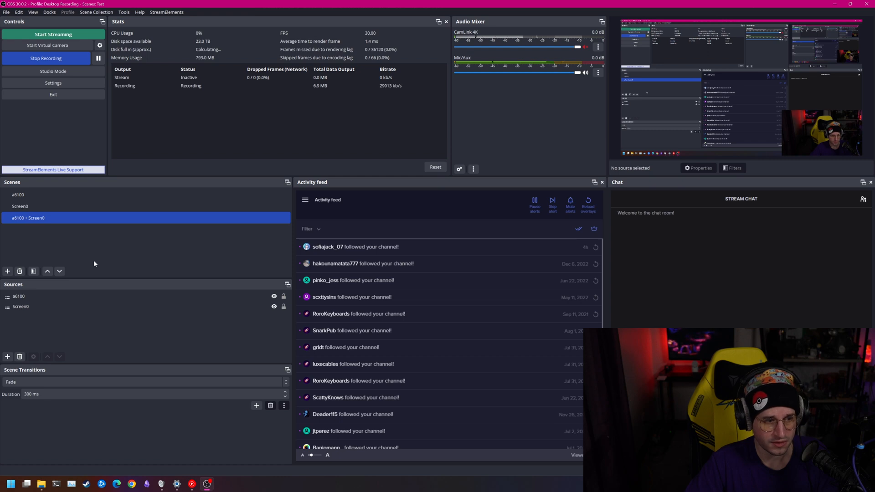
Step: Duplicate the scene "a6100 + Screen0" as "a6100 + Screen0 + Music"
{"action": "right_click", "coordinate": [34, 223]}
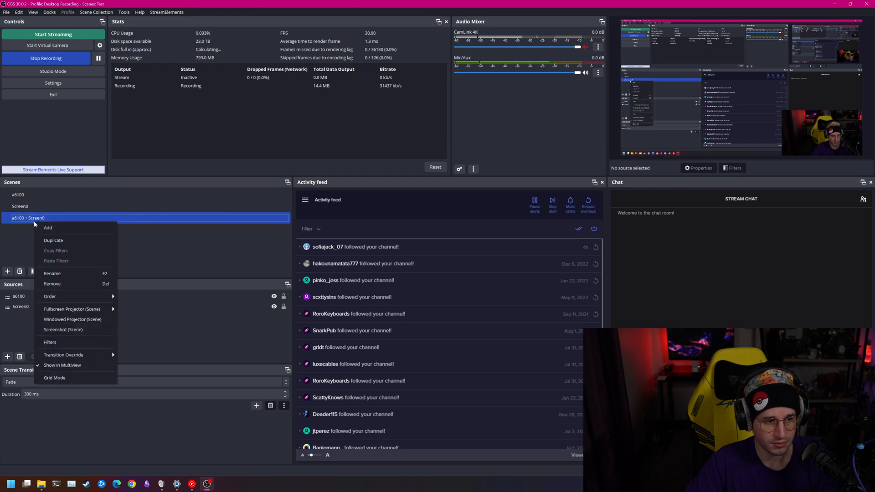
{"action": "left_click", "coordinate": [77, 244]}
{"action": "key", "text": "BackSpace"}
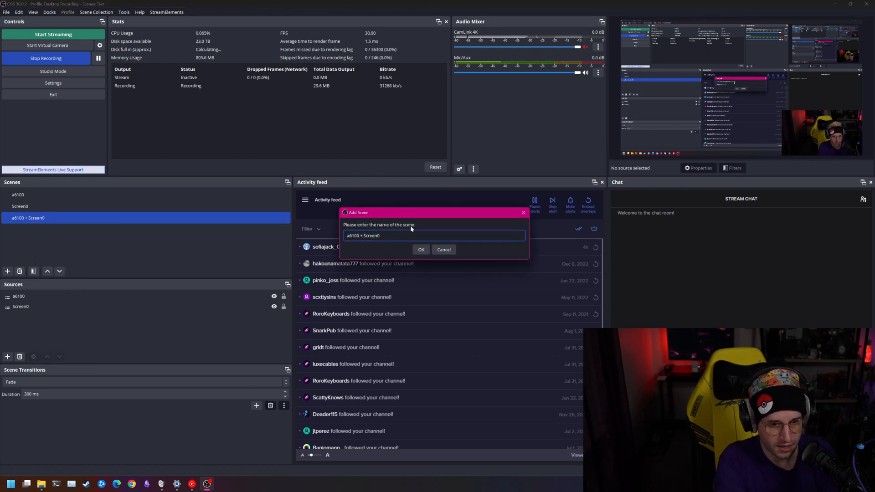
{"action": "type", "text": "+ Music"}
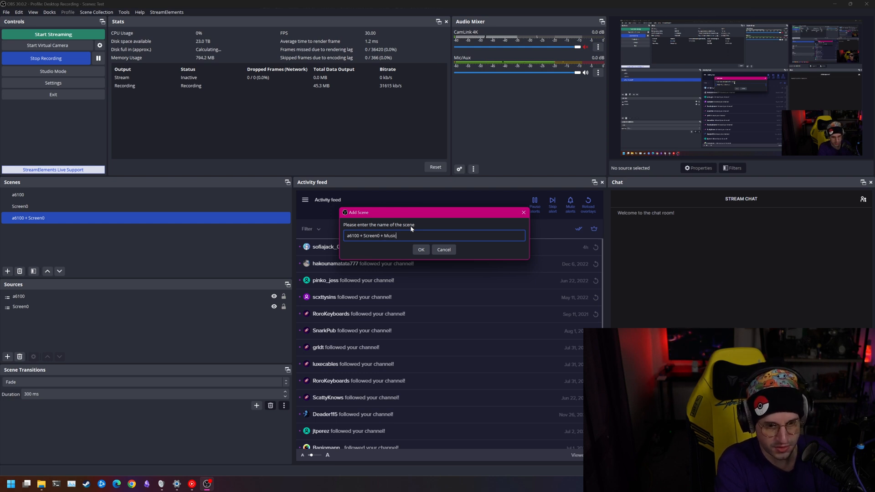
{"action": "key", "text": "Return"}
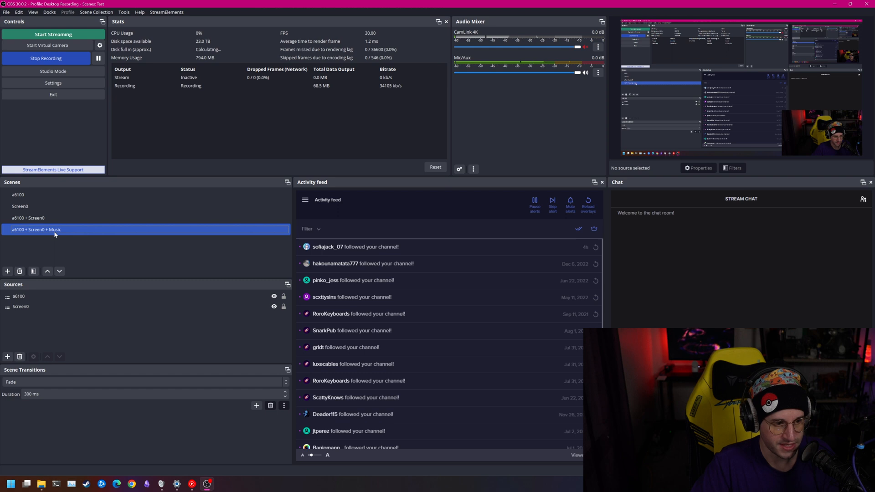
Step: Review the sources of the duplicated scene and check the album playback in YouTube Music
{"action": "left_click", "coordinate": [26, 310]}
{"action": "mouse_move", "coordinate": [26, 312]}
{"action": "left_mouse_down"}
{"action": "mouse_move", "coordinate": [45, 297]}
{"action": "mouse_move", "coordinate": [27, 307]}
{"action": "left_mouse_up"}
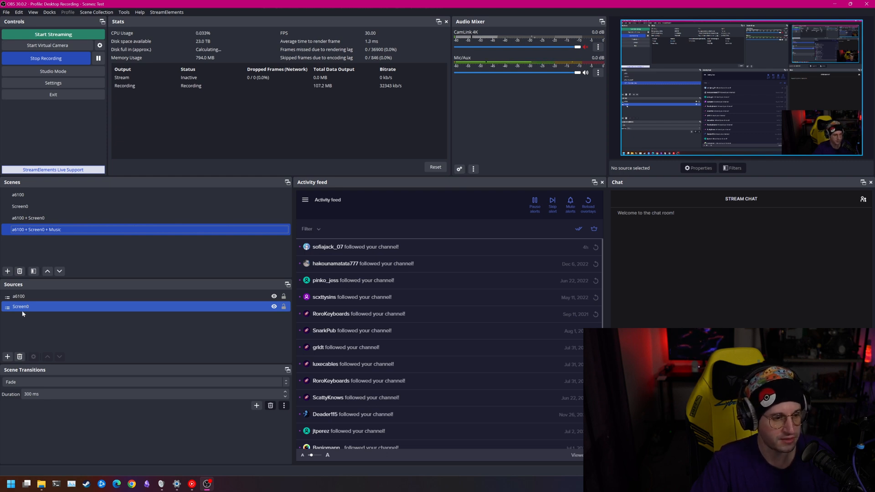
{"action": "left_click", "coordinate": [22, 314]}
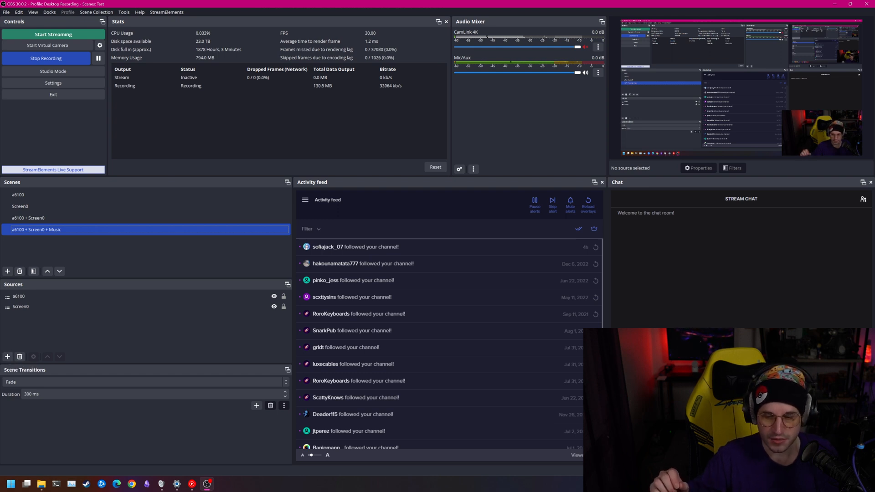
{"action": "left_click", "coordinate": [192, 485]}
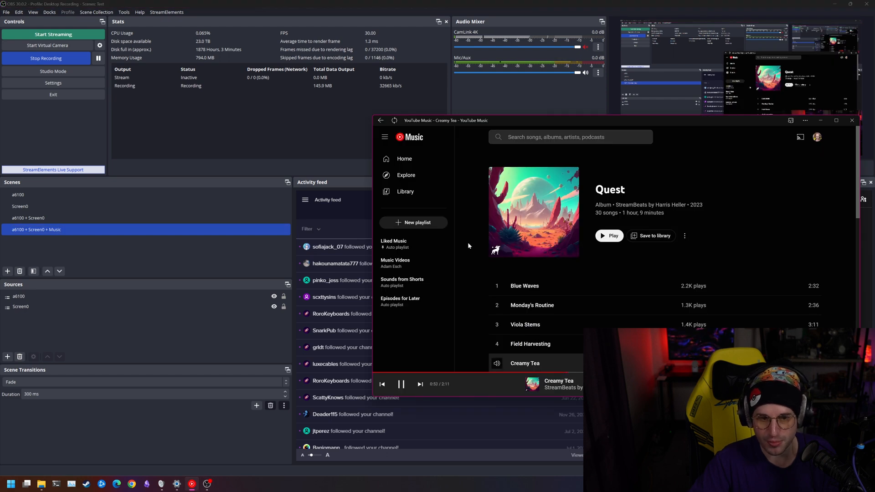
{"action": "left_click", "coordinate": [822, 120]}
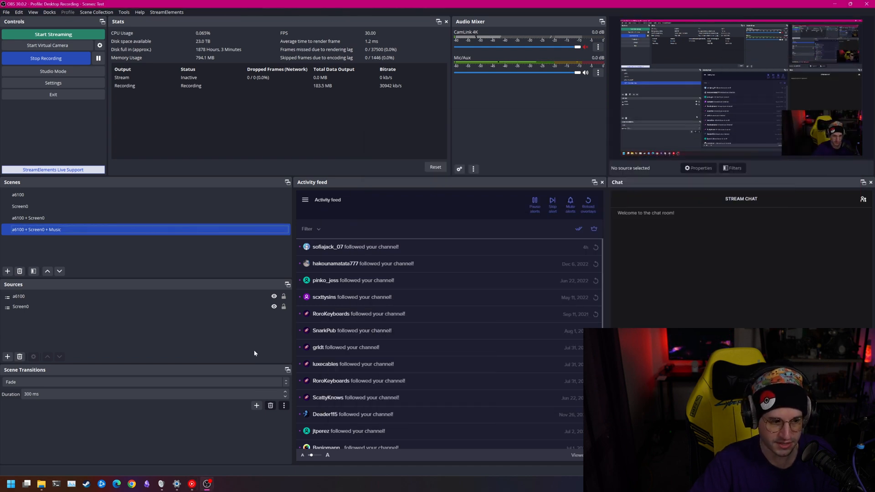
Step: Add an Audio Input Capture source named "Cable Output" with the device CABLE Output (VB-Audio Virtual Cable)
{"action": "left_click", "coordinate": [8, 356]}
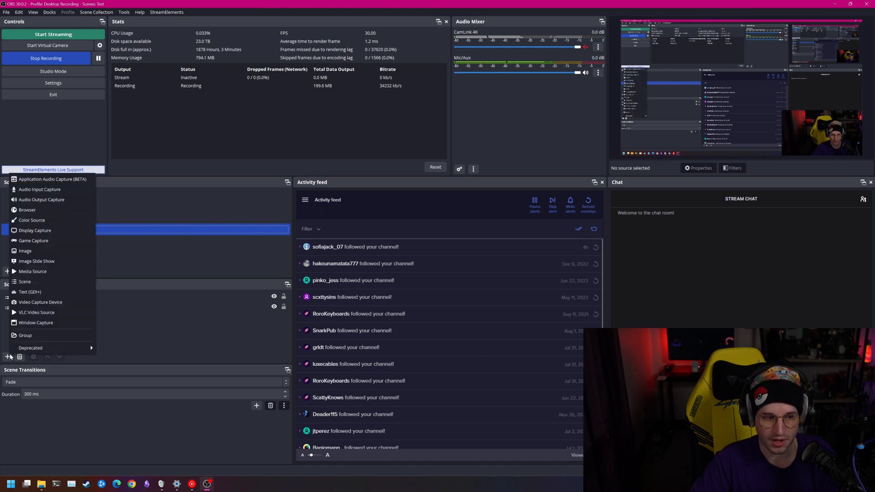
{"action": "left_click", "coordinate": [40, 189]}
{"action": "type", "text": "Cab"}
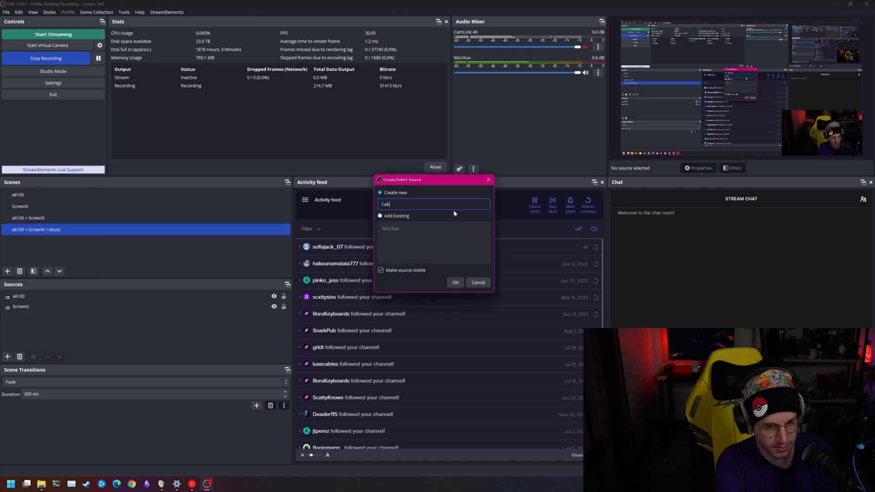
{"action": "type", "text": "le Output"}
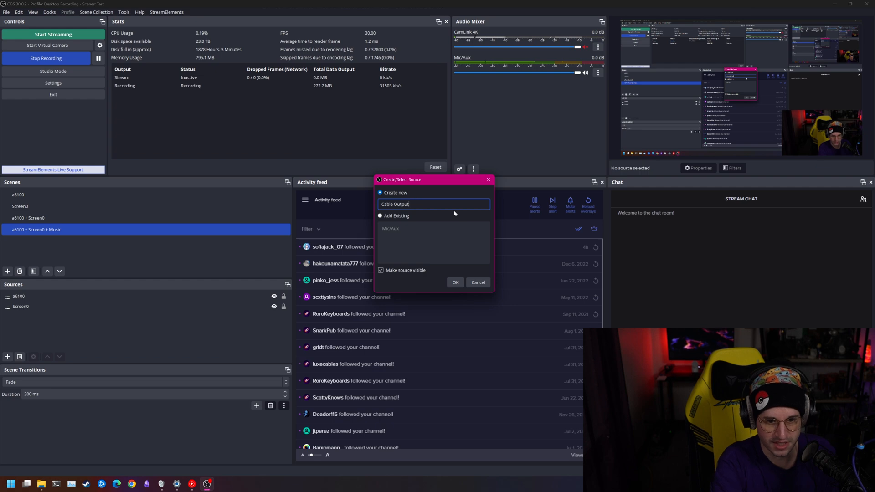
{"action": "key", "text": "Return"}
{"action": "left_click", "coordinate": [327, 59]}
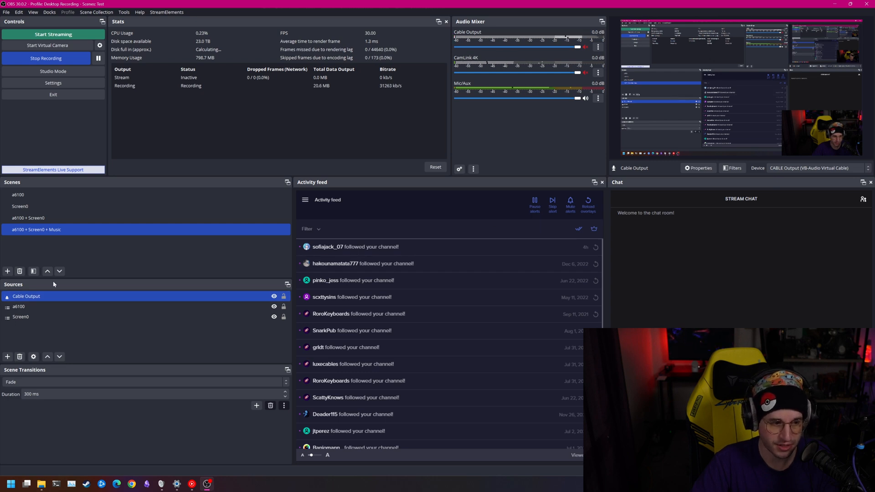
Step: Rename the Cable Output source as "Music"
{"action": "right_click", "coordinate": [39, 296]}
{"action": "left_click", "coordinate": [56, 392]}
{"action": "type", "text": "Music"}
{"action": "key", "text": "Return"}
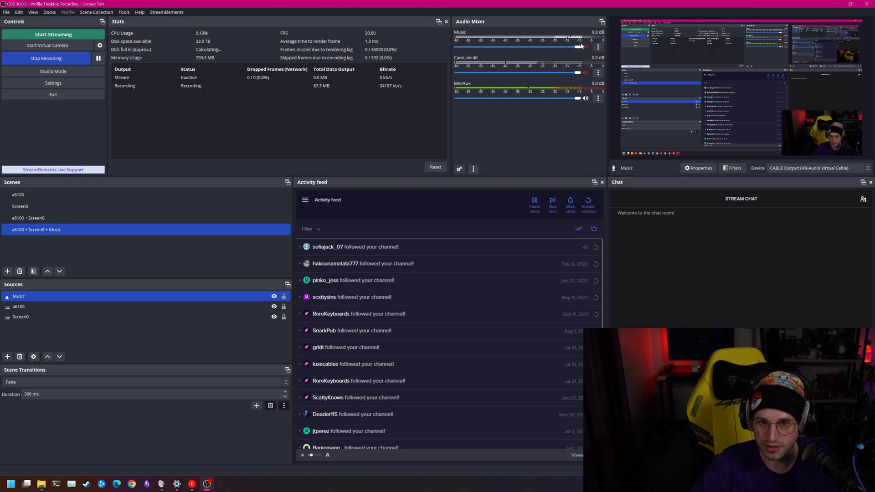
Step: Lower the Music source's volume to about -38.5 dB and unmute it
{"action": "left_click_drag", "start_coordinate": [577, 55], "coordinate": [494, 46]}
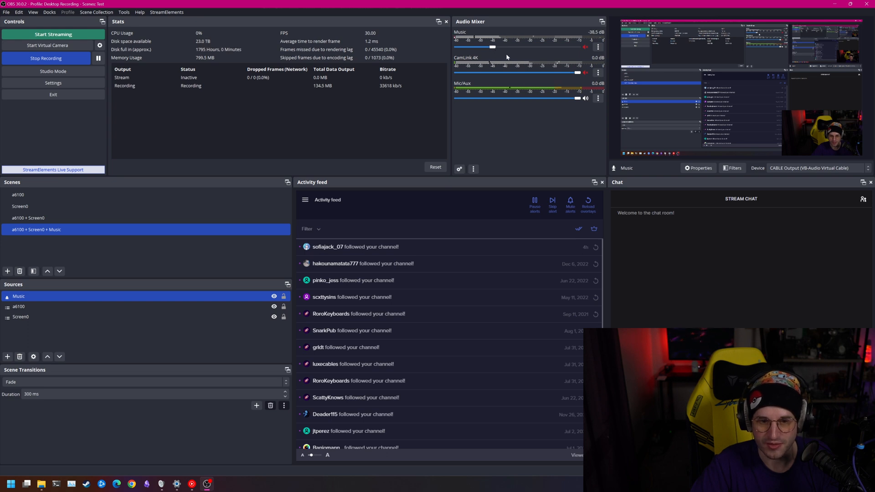
{"action": "left_click", "coordinate": [585, 47]}
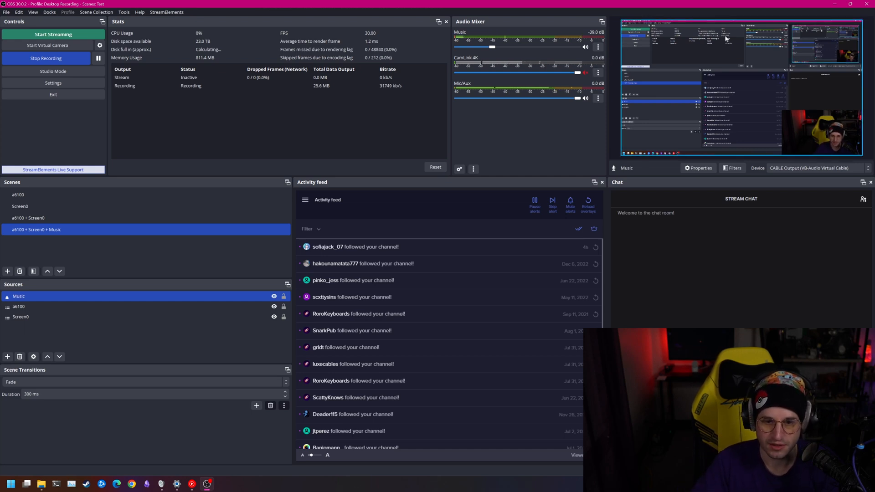
Step: Set the Music source's audio monitoring to Monitor and Output in the advanced audio properties
{"action": "right_click", "coordinate": [523, 129]}
{"action": "left_click", "coordinate": [586, 162]}
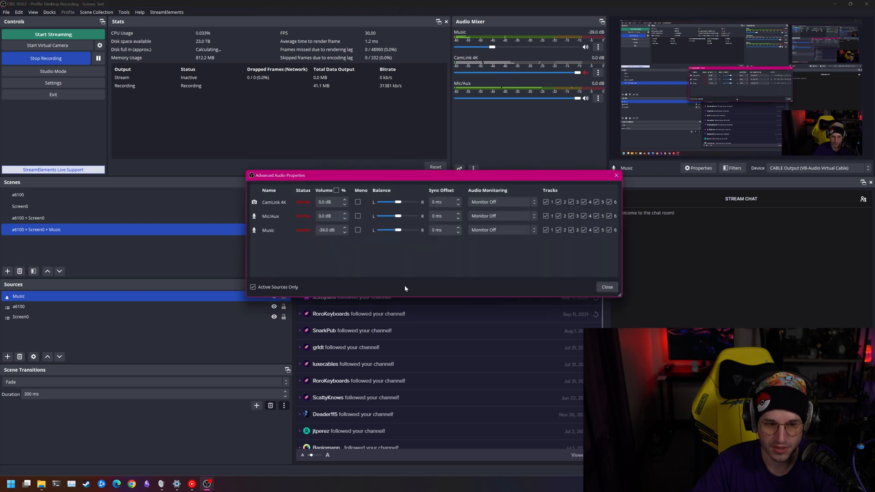
{"action": "left_click", "coordinate": [501, 230]}
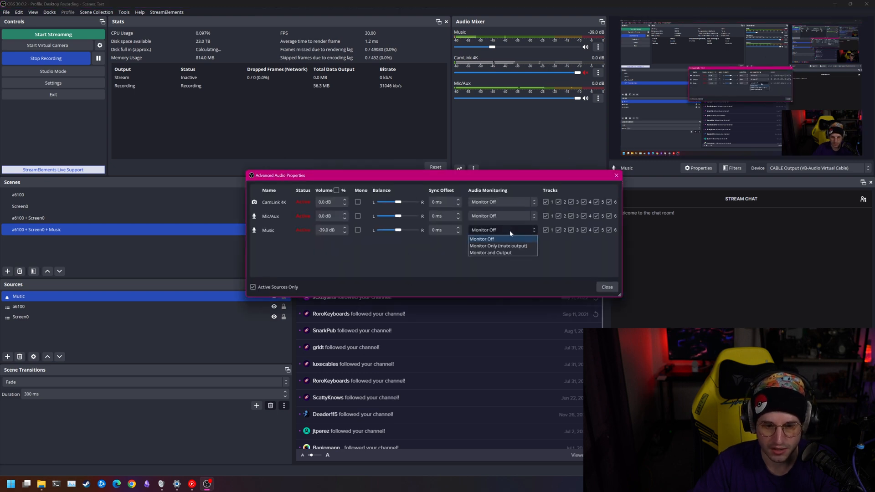
{"action": "left_click", "coordinate": [502, 253]}
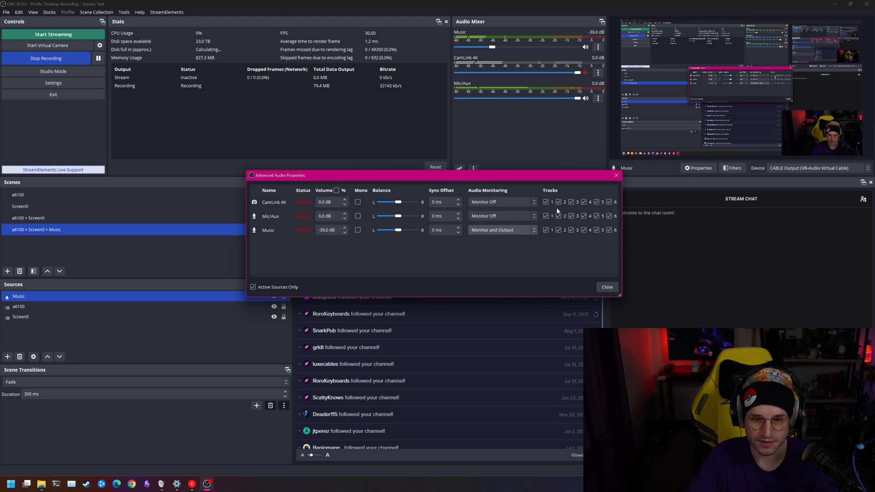
{"action": "left_click", "coordinate": [606, 288]}
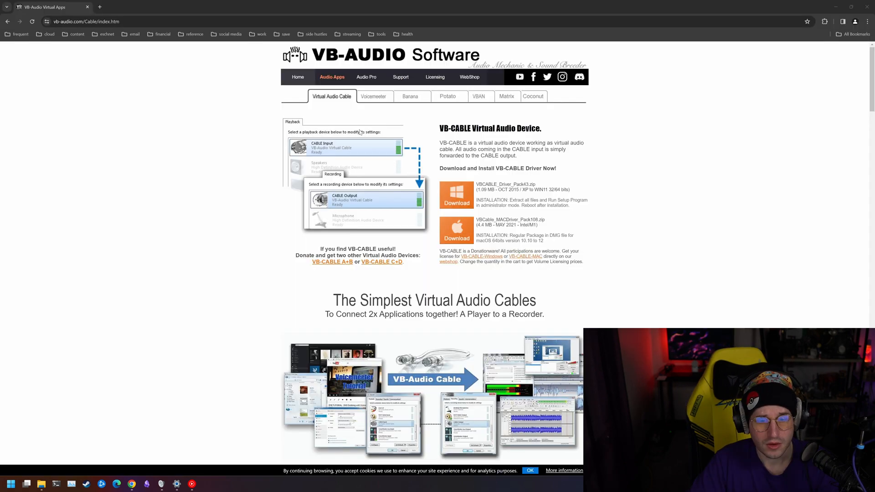
Step: Look through the VB-Audio page for the additional virtual cables A+B and C+D and their download options
{"action": "scroll", "coordinate": [657, 195], "scroll_direction": "down", "scroll_amount": 7}
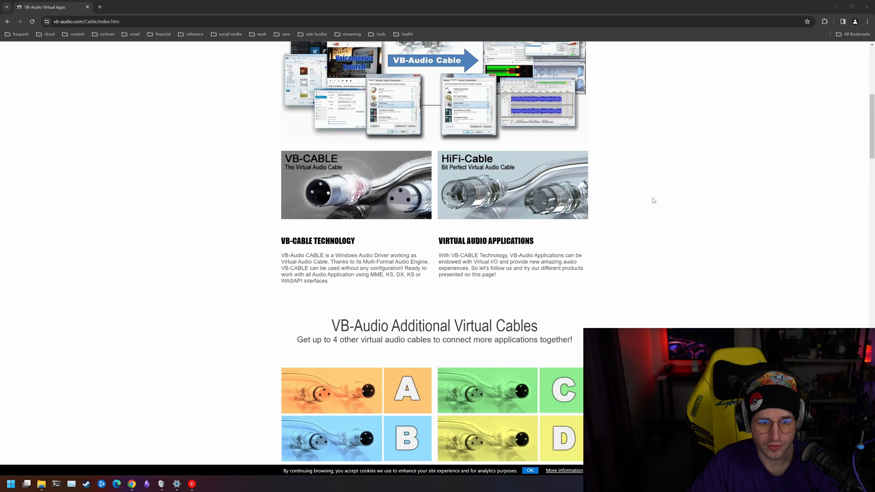
{"action": "scroll", "coordinate": [642, 193], "scroll_direction": "down", "scroll_amount": 3}
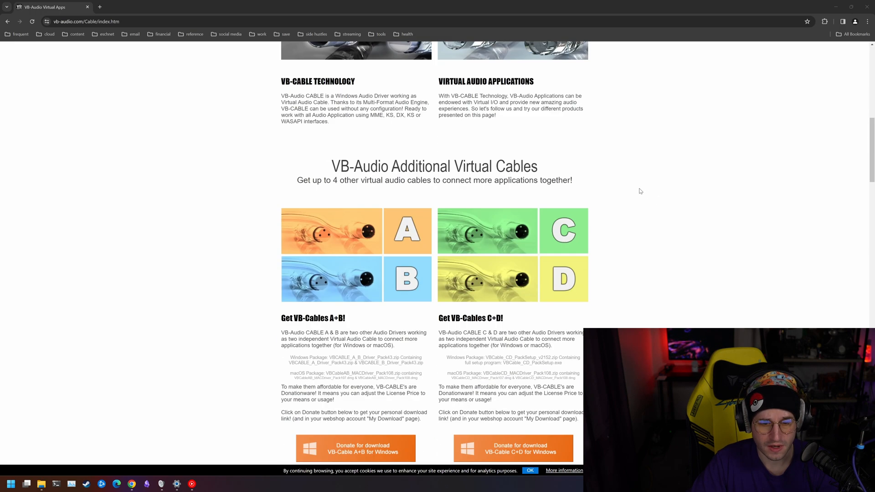
{"action": "scroll", "coordinate": [651, 182], "scroll_direction": "down", "scroll_amount": 3}
{"action": "scroll", "coordinate": [660, 179], "scroll_direction": "up", "scroll_amount": 2}
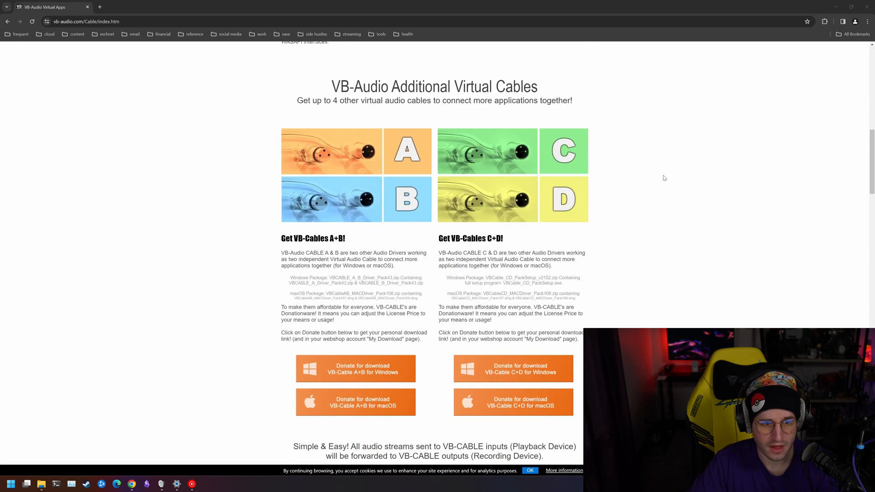
{"action": "scroll", "coordinate": [671, 174], "scroll_direction": "down", "scroll_amount": 2}
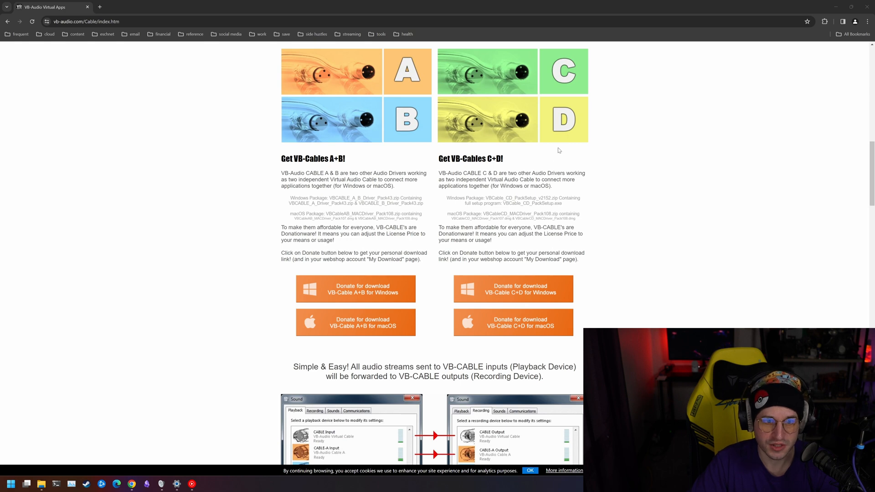
{"action": "scroll", "coordinate": [795, 211], "scroll_direction": "up", "scroll_amount": 5}
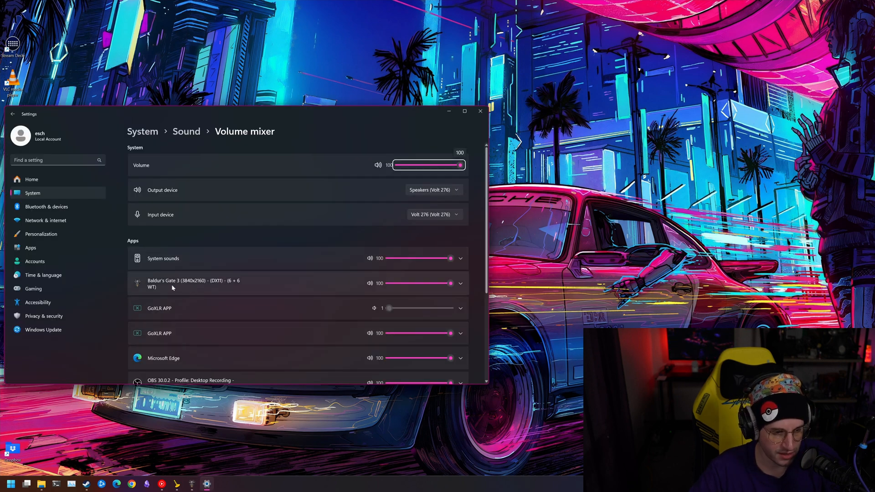
Step: Set the Baldur's Gate 3 output device in the volume mixer to CABLE-C Input (VB-Audio Cable C)
{"action": "left_click", "coordinate": [461, 284]}
{"action": "left_click", "coordinate": [444, 304]}
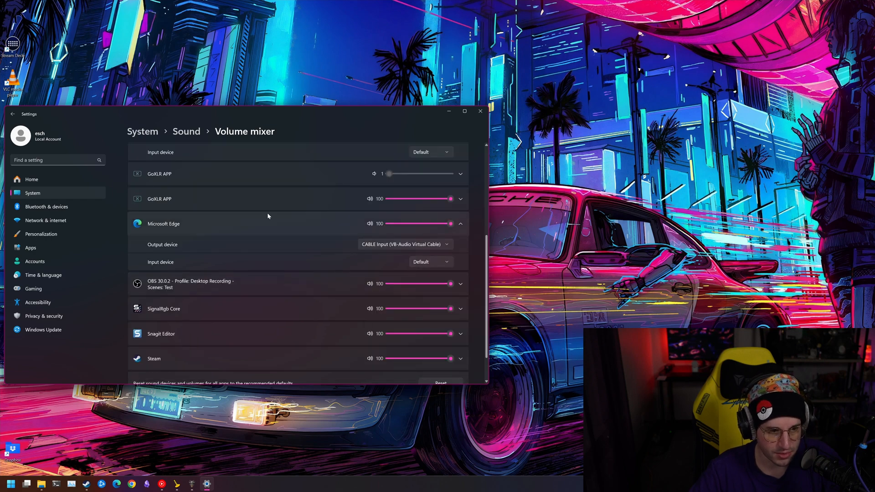
{"action": "scroll", "coordinate": [268, 216], "scroll_direction": "up", "scroll_amount": 3}
{"action": "left_click", "coordinate": [431, 220]}
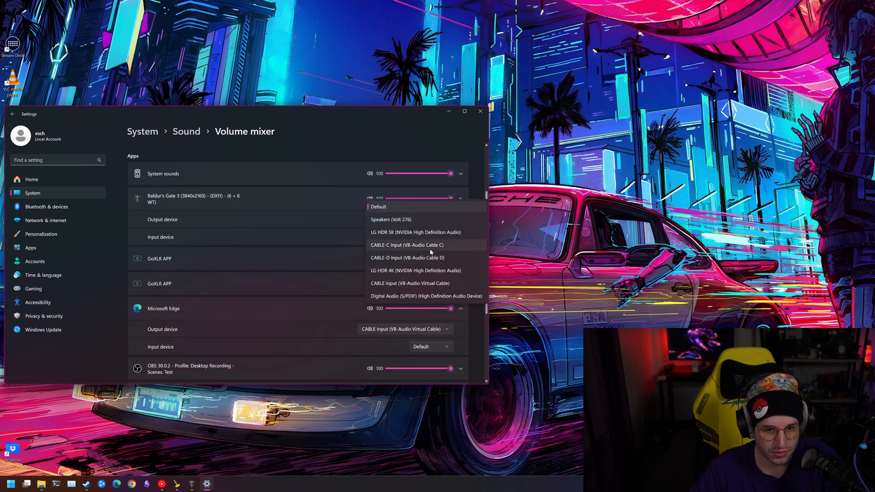
{"action": "left_click", "coordinate": [455, 249]}
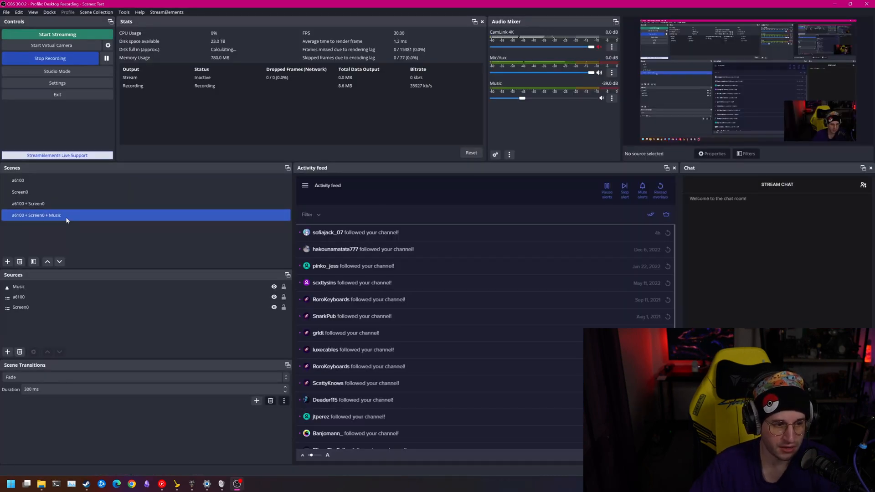
Step: In OBS, duplicate the "a6100 + Screen0 + Music" scene and name the copy "a6100 + Screen0 + Music + Game"
{"action": "right_click", "coordinate": [66, 220]}
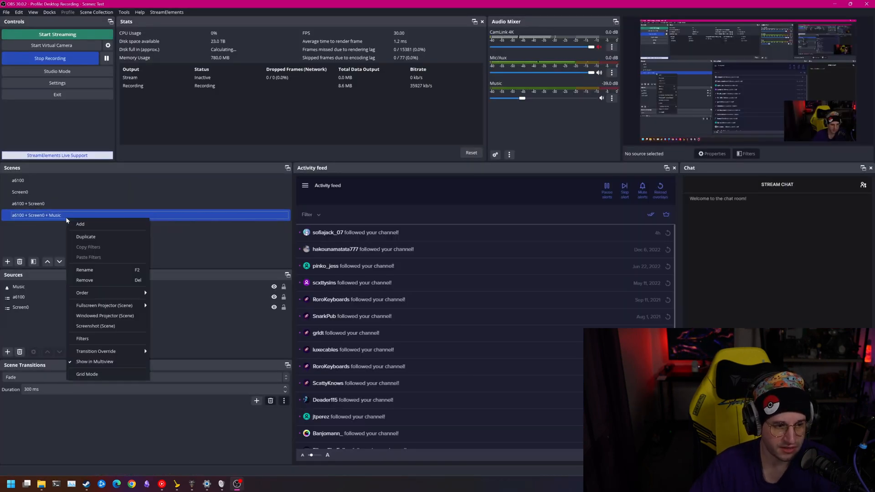
{"action": "left_click", "coordinate": [85, 236]}
{"action": "left_click", "coordinate": [425, 239]}
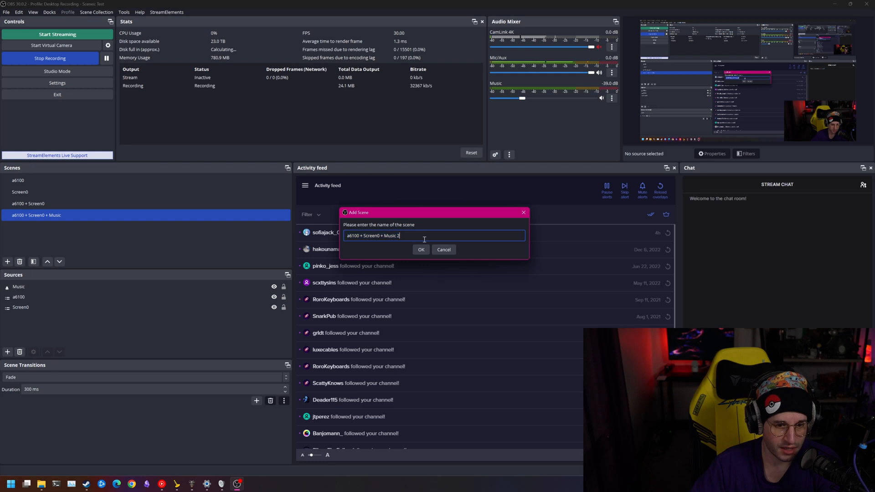
{"action": "key", "text": "BackSpace"}
{"action": "type", "text": "="}
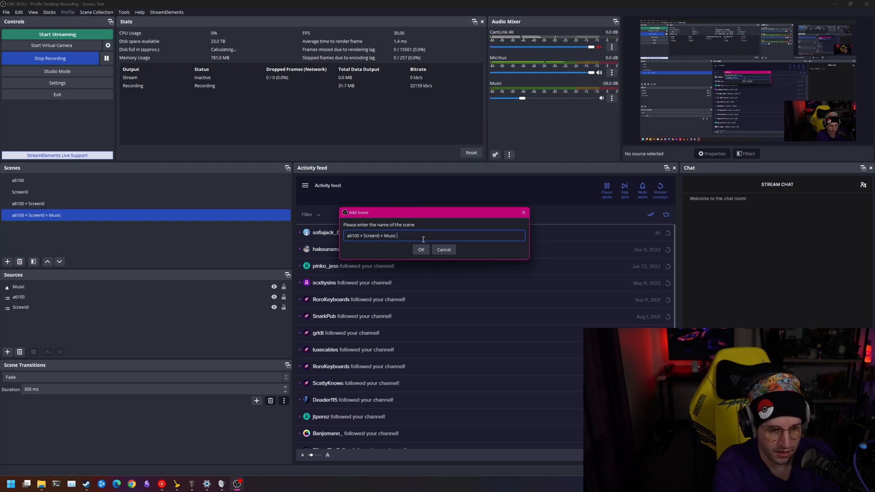
{"action": "type", "text": "+ Game"}
{"action": "key", "text": "Return"}
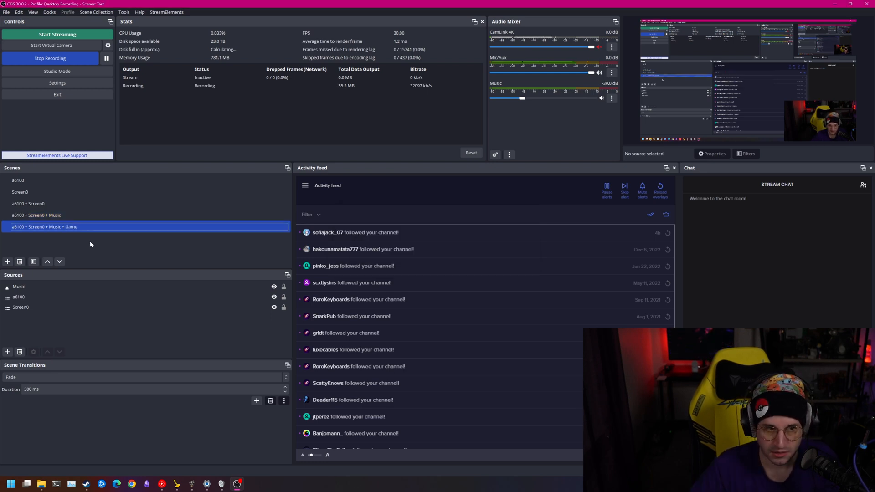
Step: Add a new audio input capture source named "Game" to the scene and choose its capture device
{"action": "left_click", "coordinate": [8, 352]}
{"action": "left_click", "coordinate": [88, 190]}
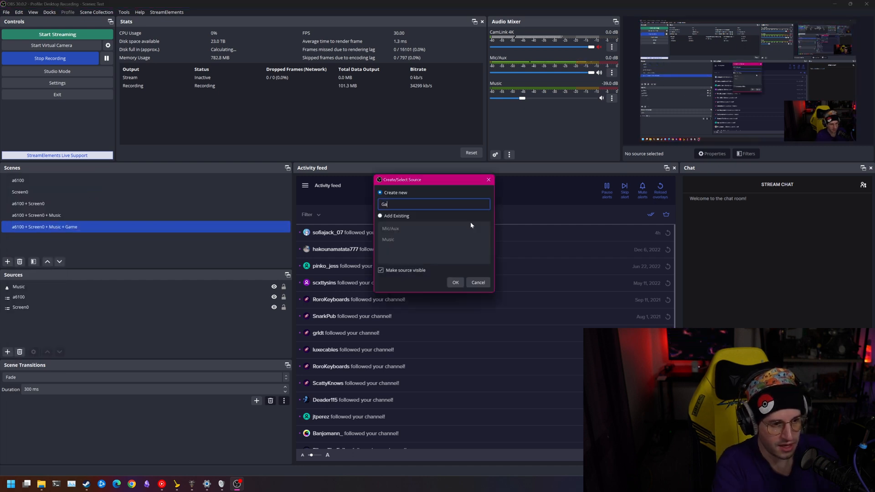
{"action": "type", "text": "Game"}
{"action": "key", "text": "Return"}
{"action": "left_click", "coordinate": [313, 34]}
{"action": "left_click", "coordinate": [321, 58]}
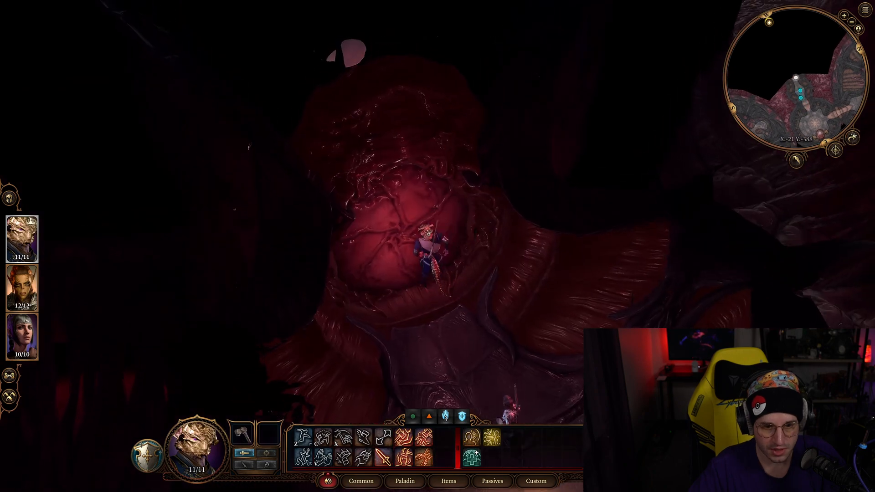
{"action": "left_click", "coordinate": [429, 246]}
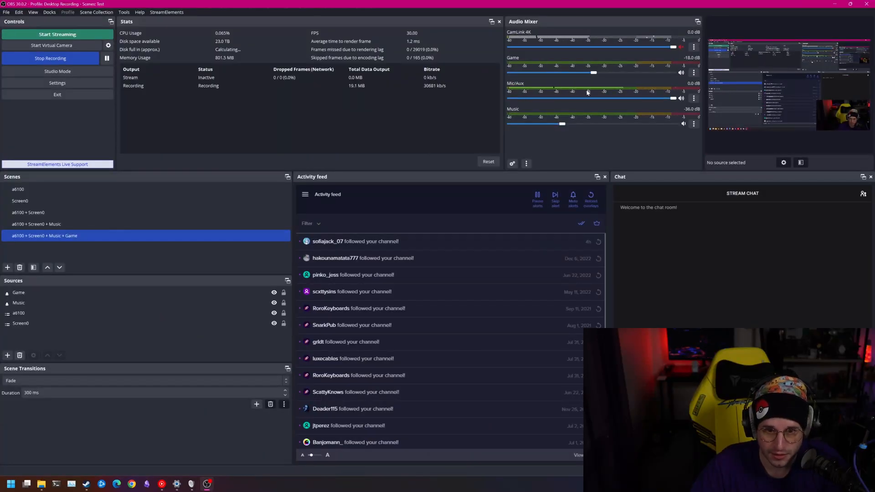
Step: Review the audio monitoring settings of the Game and Music sources in the advanced audio properties
{"action": "right_click", "coordinate": [604, 149]}
{"action": "left_click", "coordinate": [638, 166]}
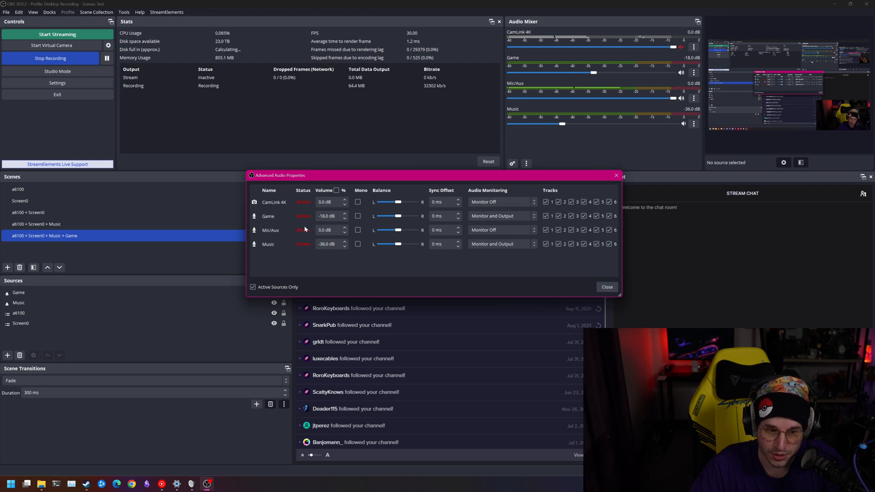
{"action": "left_click", "coordinate": [602, 289]}
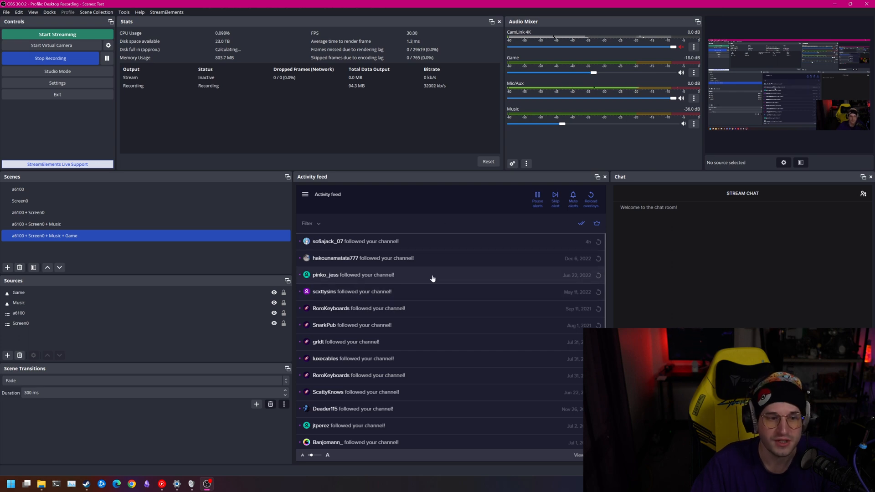